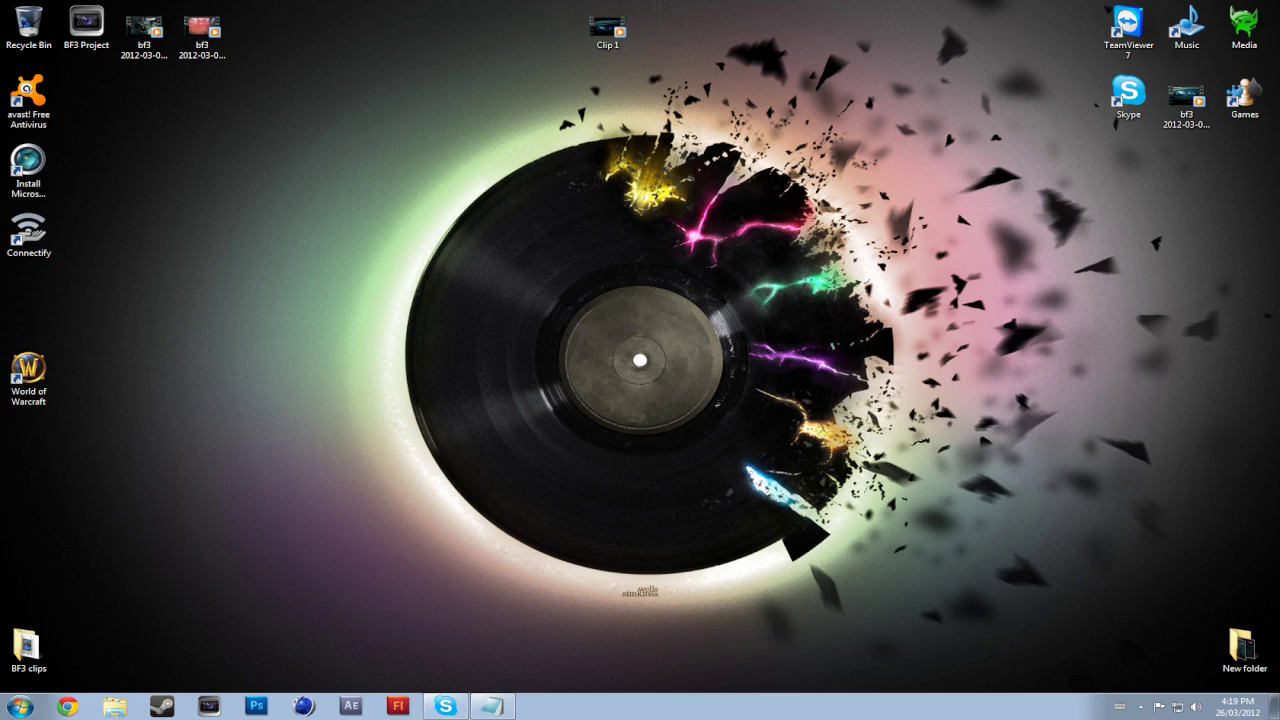
Copy the Connectify Lite download link from Notepad and bring up Chrome
left_click(491, 706)
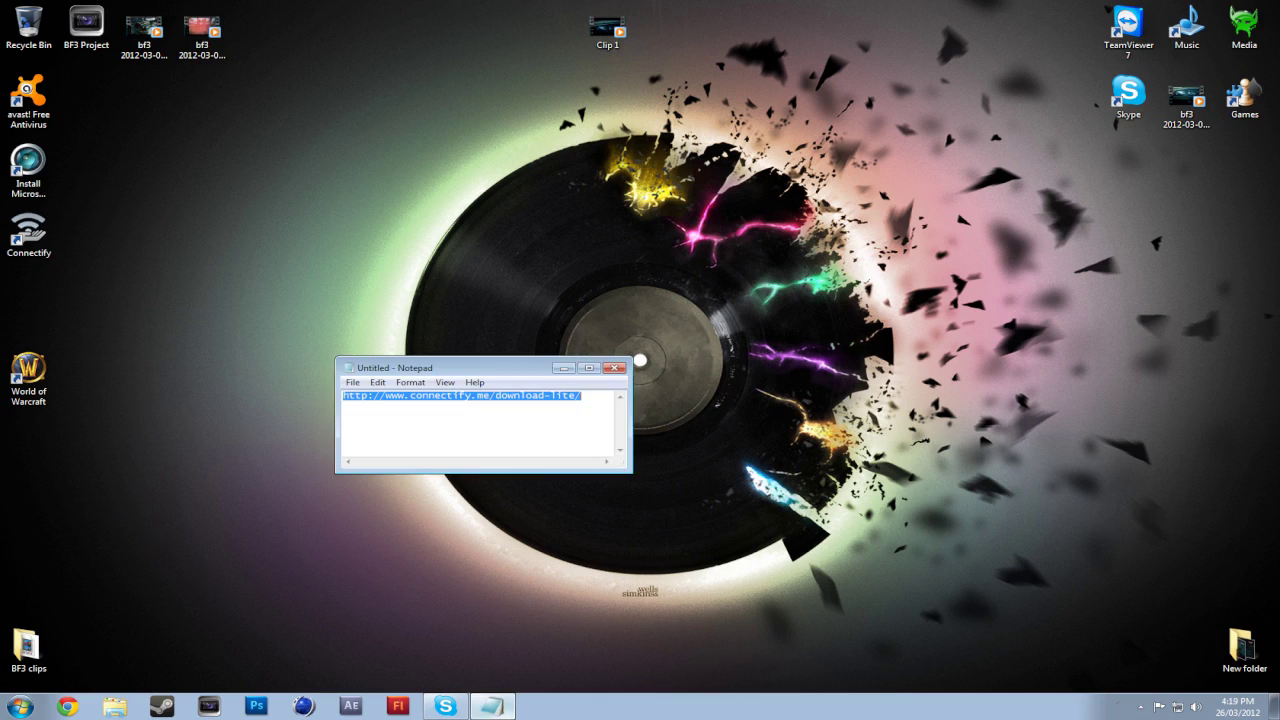
right_click(500, 397)
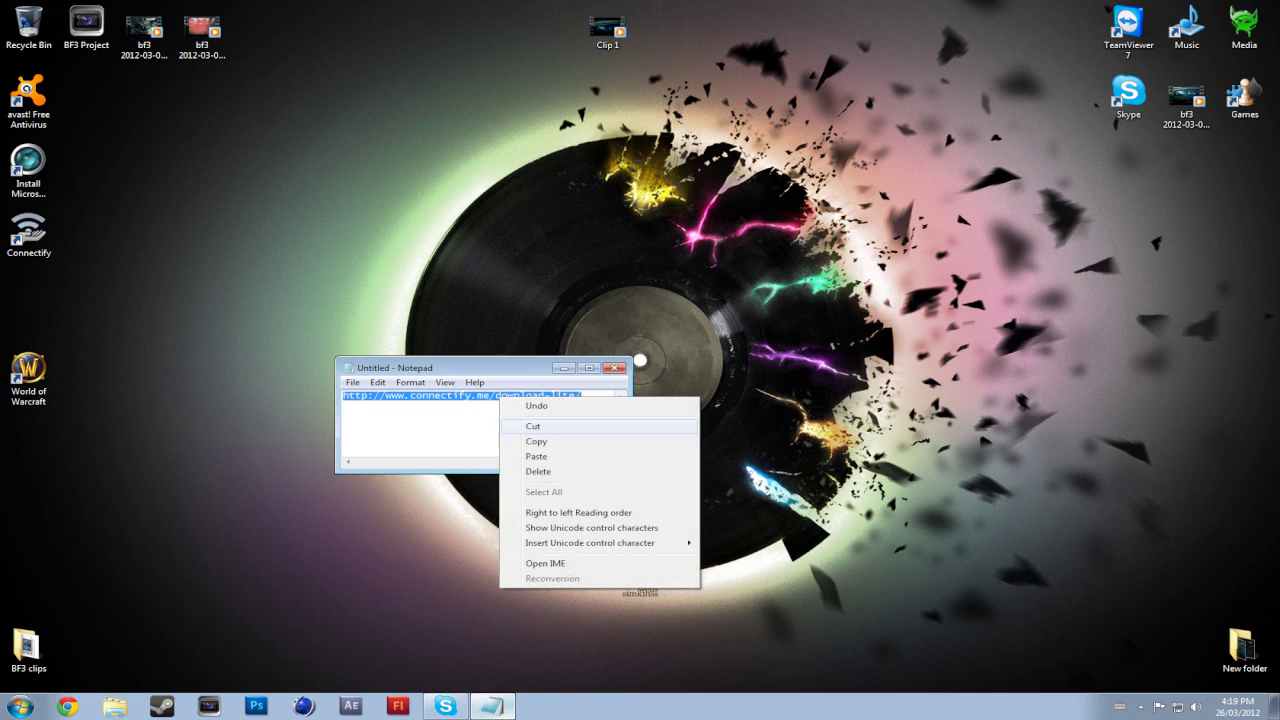
left_click(540, 444)
left_click(67, 706)
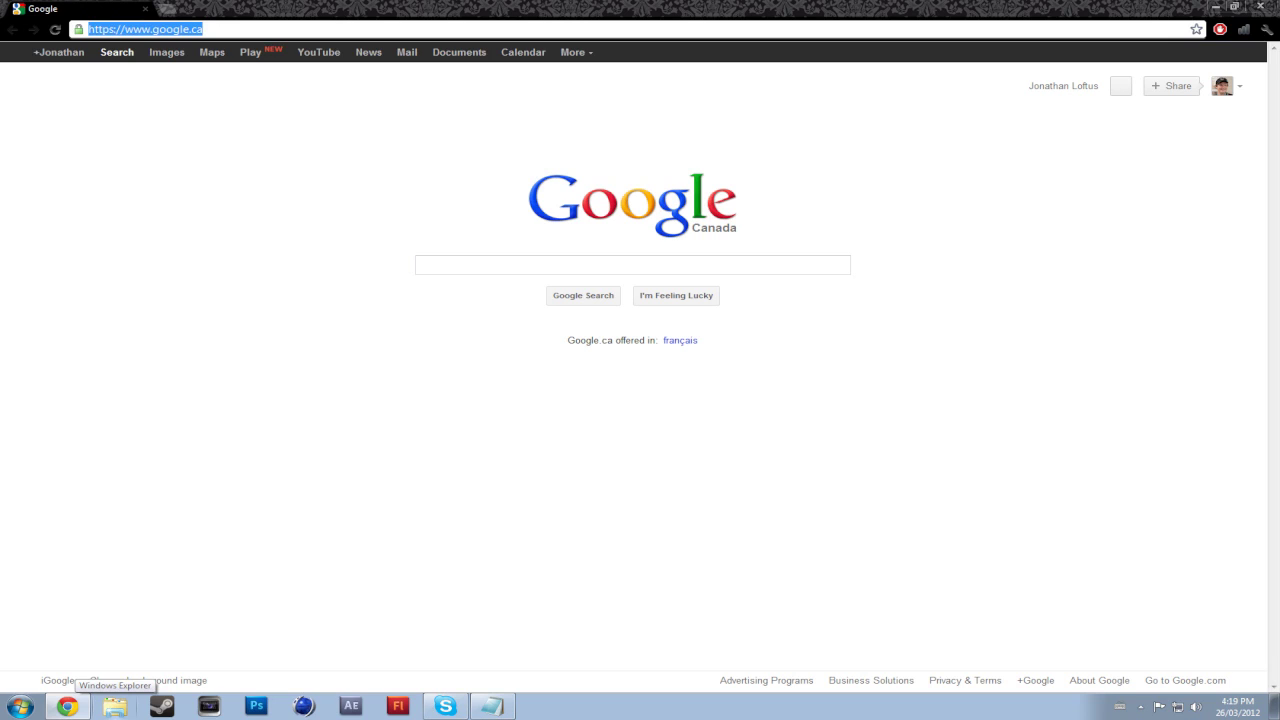
Load the Connectify download-lite page and untick 'Keep me up to date' product mail
key("ctrl+v")
key("Return")
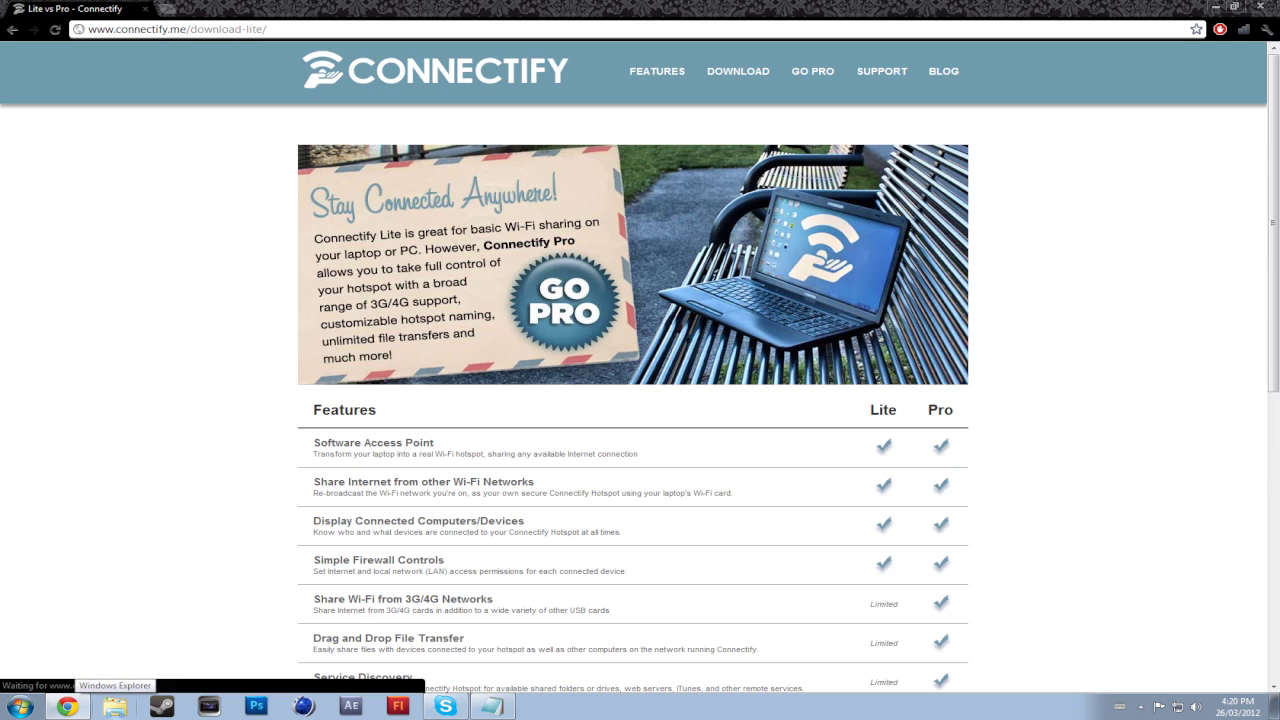
scroll(633, 400, "down", 2)
scroll(633, 400, "down", 4)
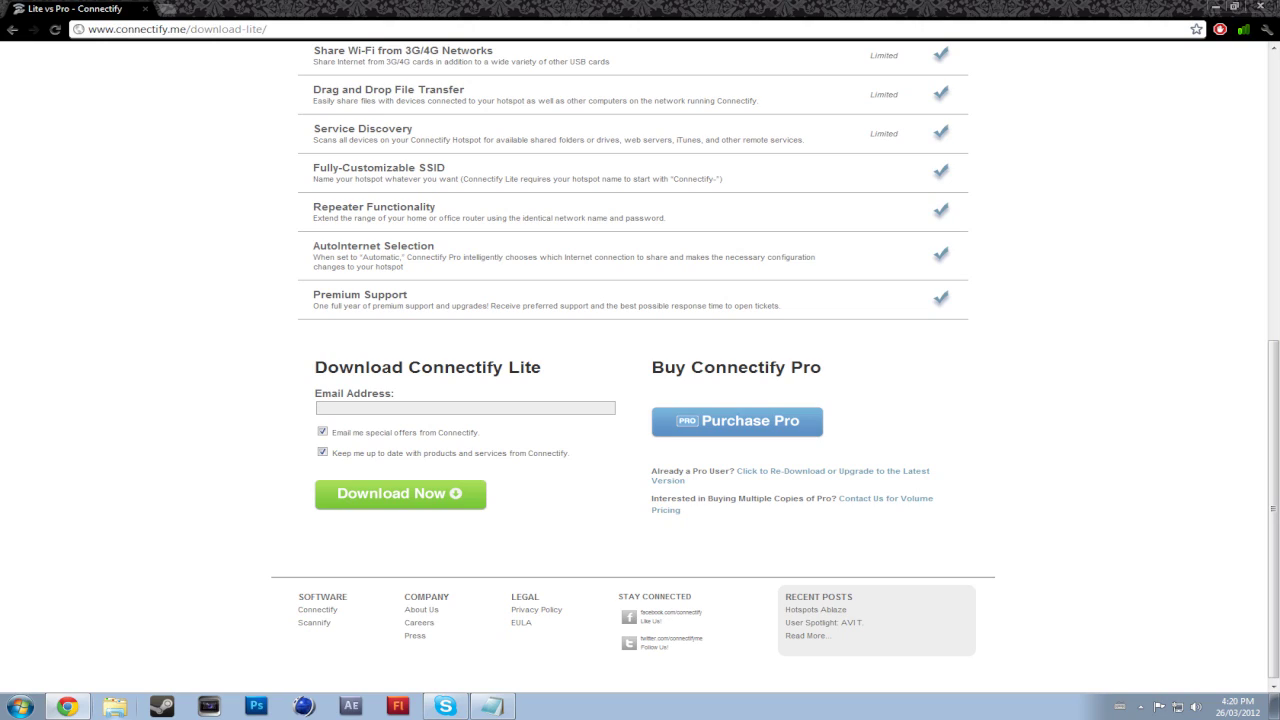
left_click(322, 452)
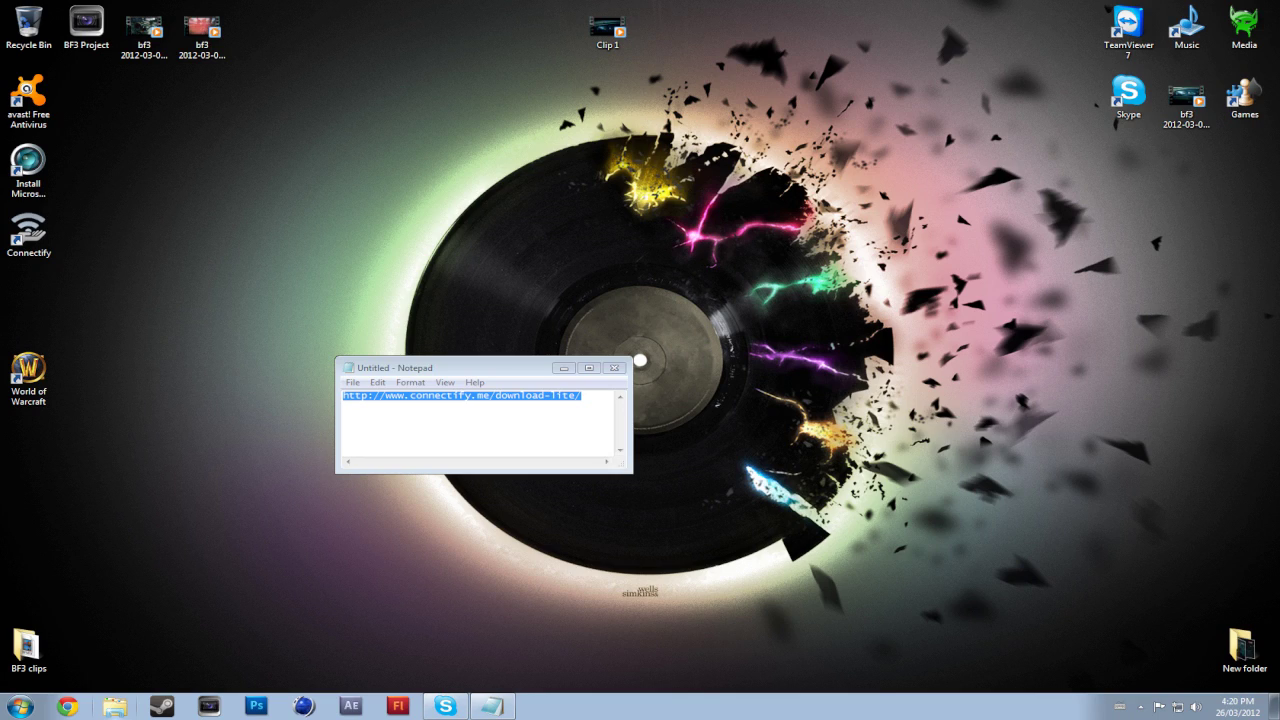
Launch Connectify Lite, minimize Notepad, and open the hotspot settings window
left_click(29, 235)
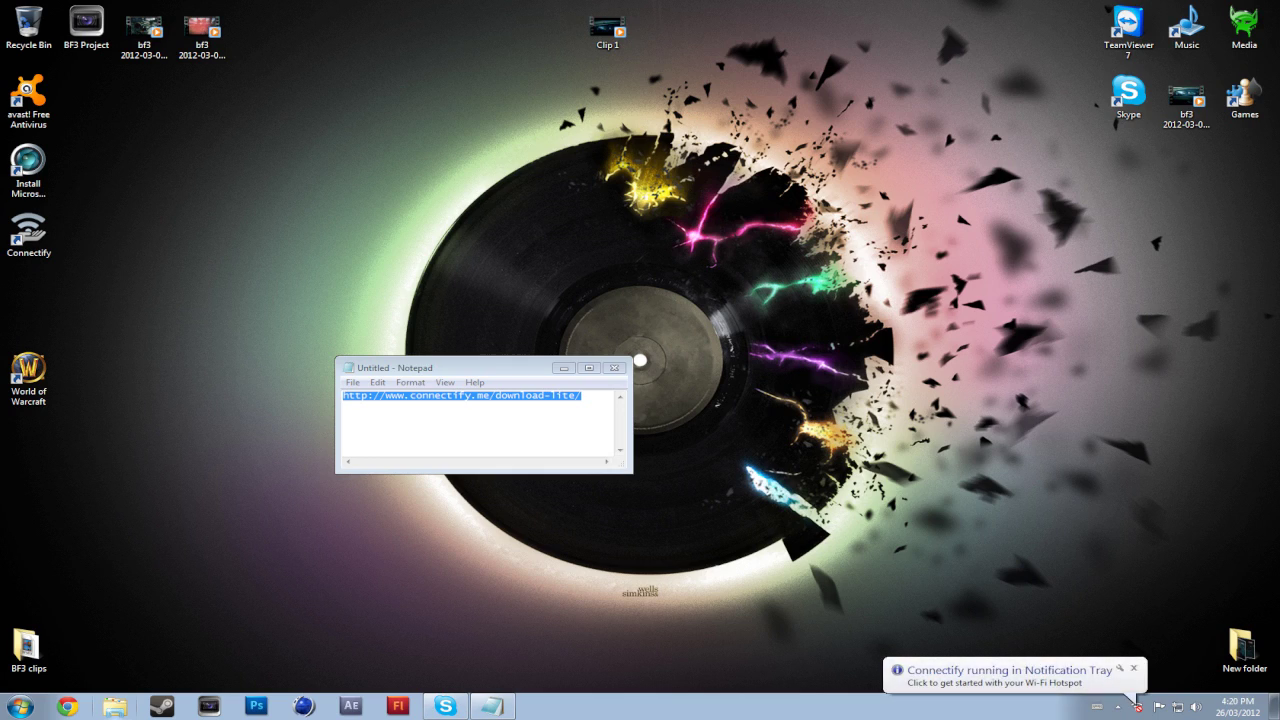
left_click(564, 368)
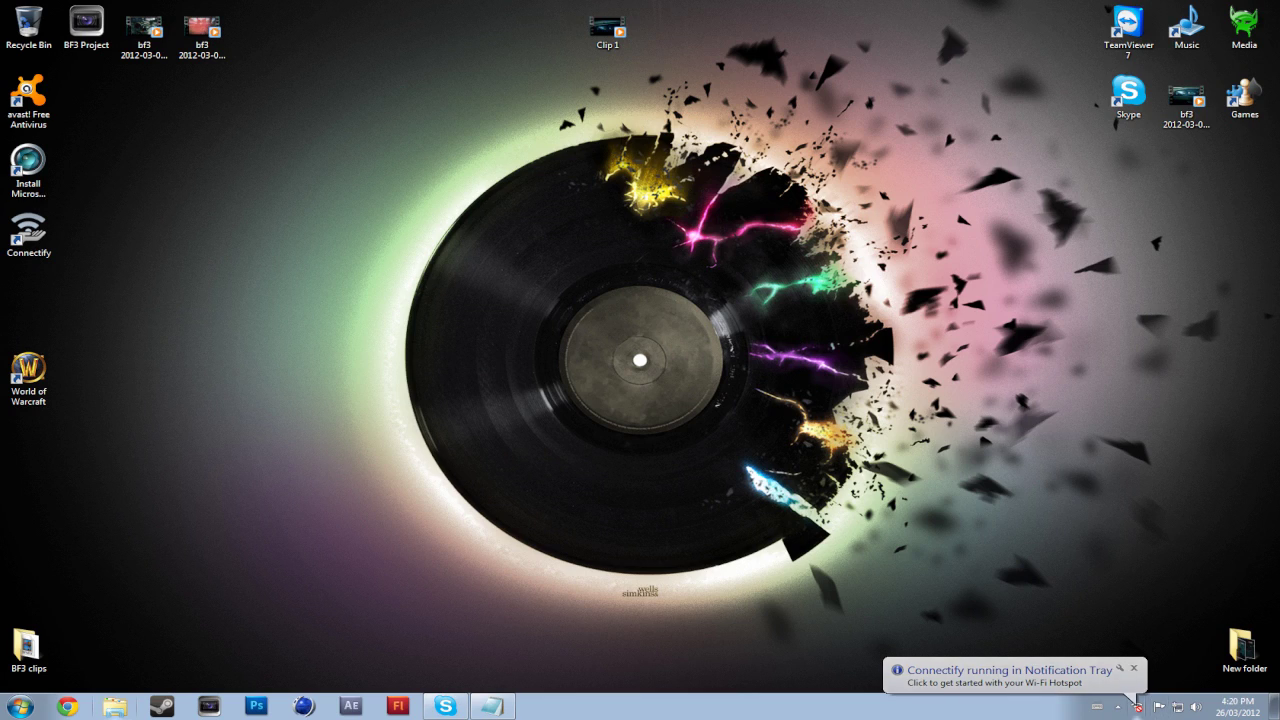
left_click(1138, 706)
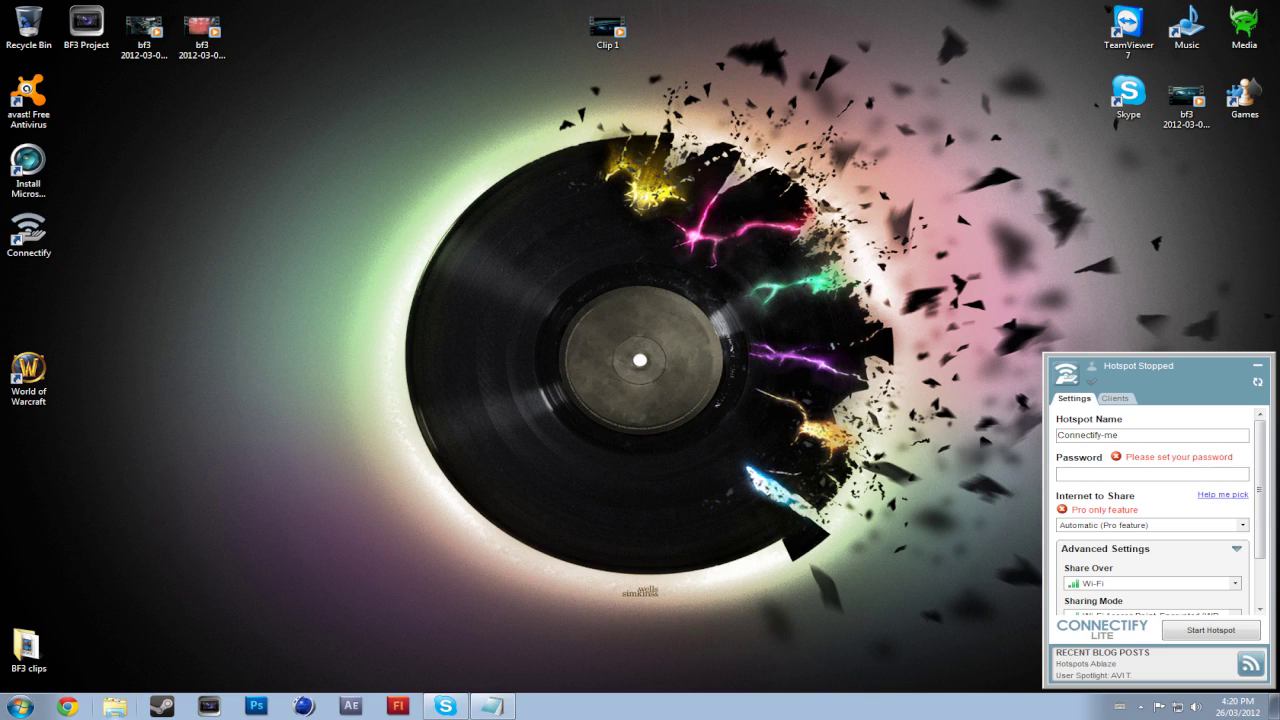
Rename the hotspot from Connectify-me to Connectify-Biznasty
key("BackSpace")
key("BackSpace")
left_click(29, 27)
type("Biznasty")
Enter a hotspot password to clear the missing-password warning
key("Tab")
key("Tab")
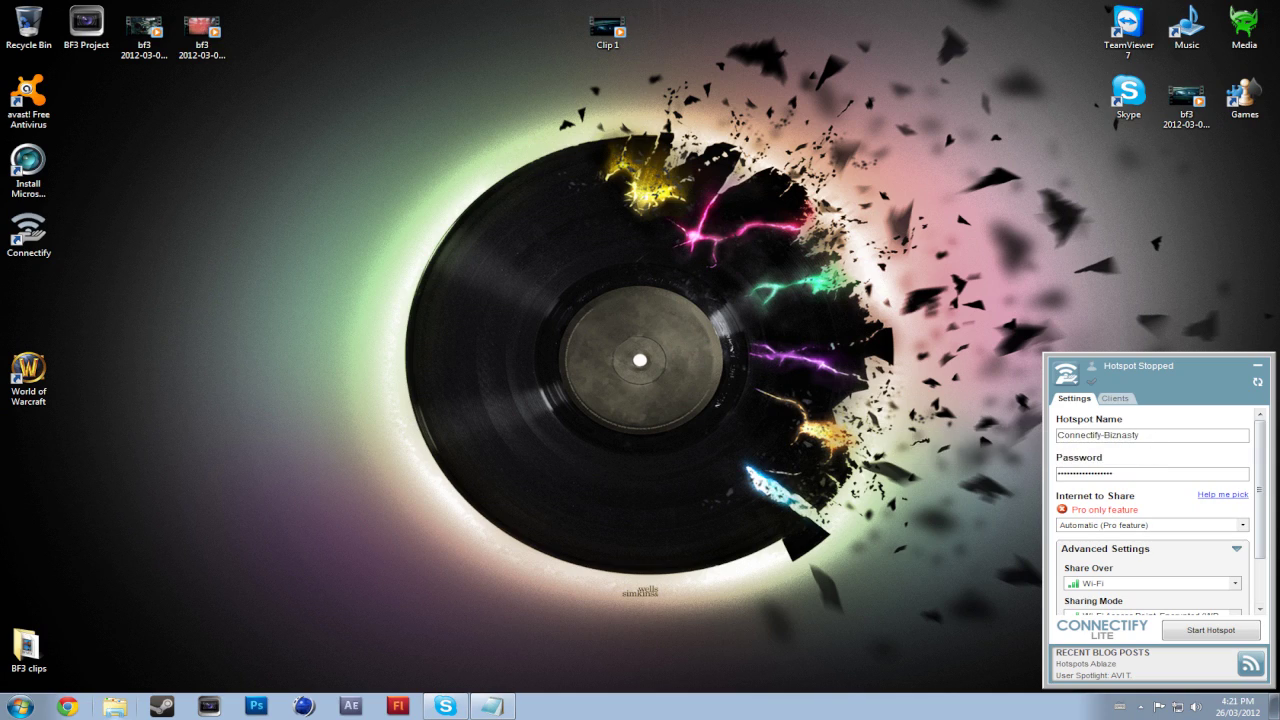
scroll(1155, 510, "down", 1)
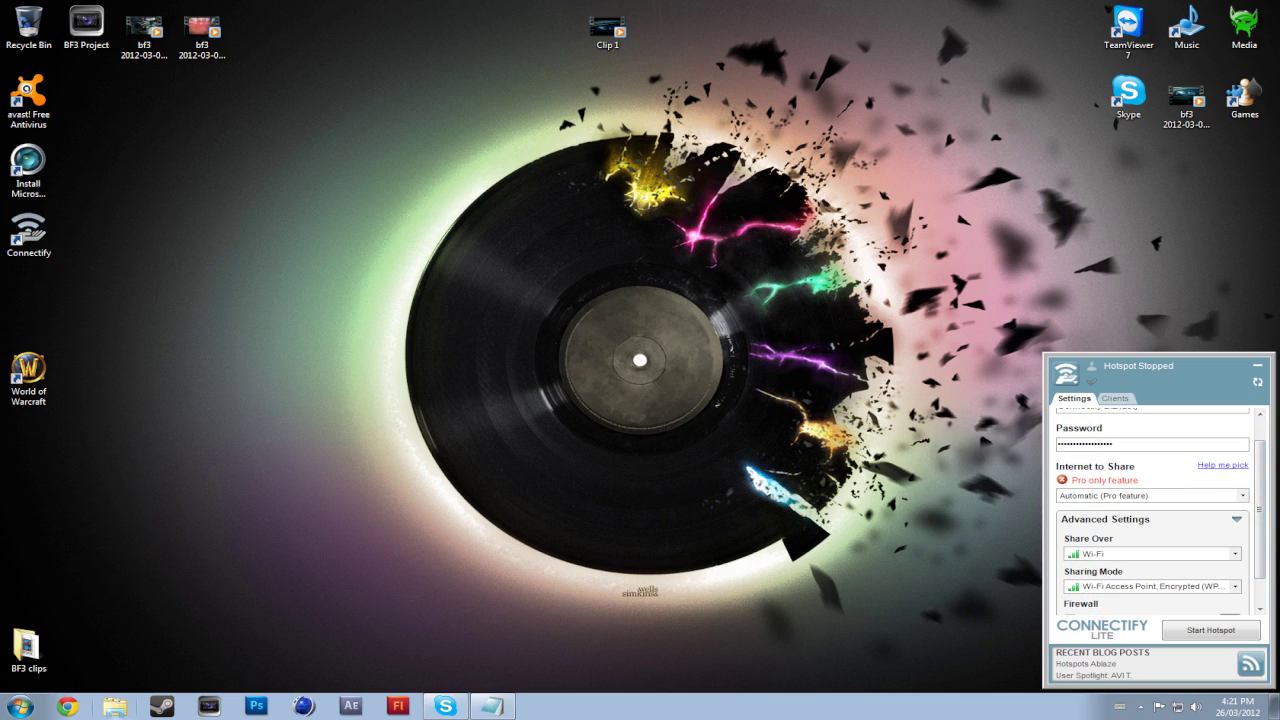
Set Internet to Share to the Realtek RTL8168D/8111D Ethernet adapter instead of Automatic
left_click(1240, 495)
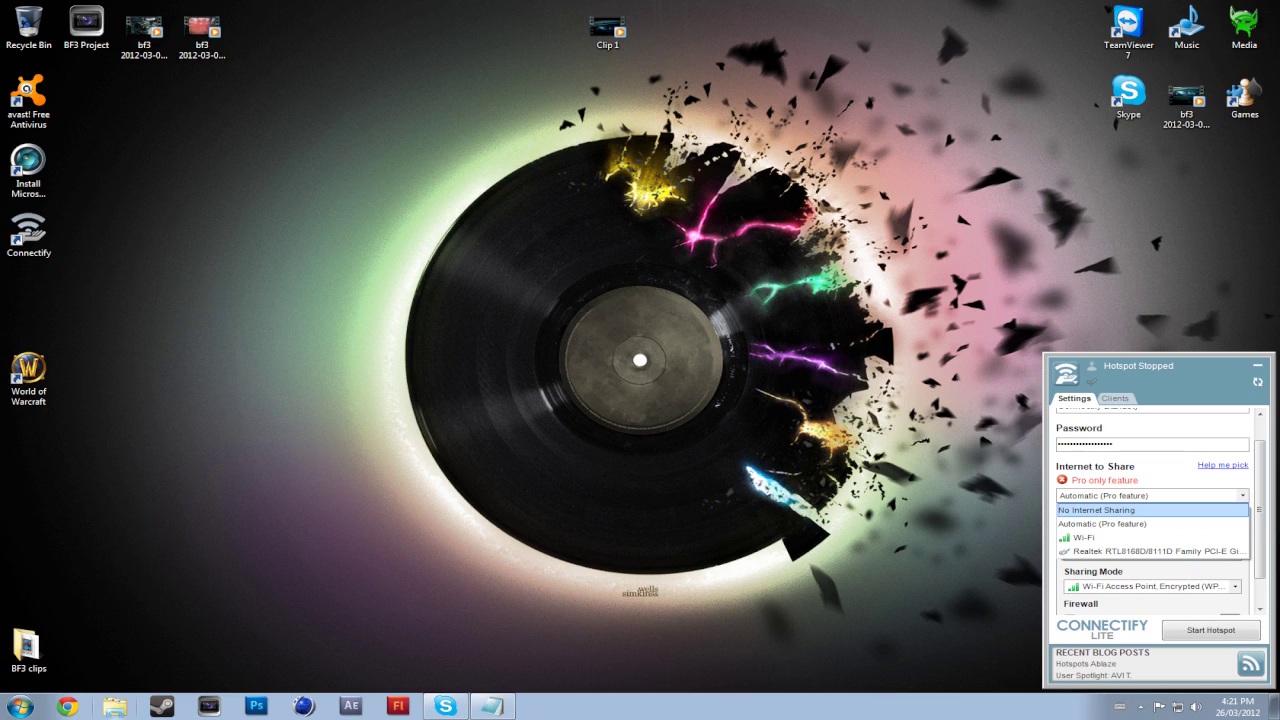
left_click(1150, 551)
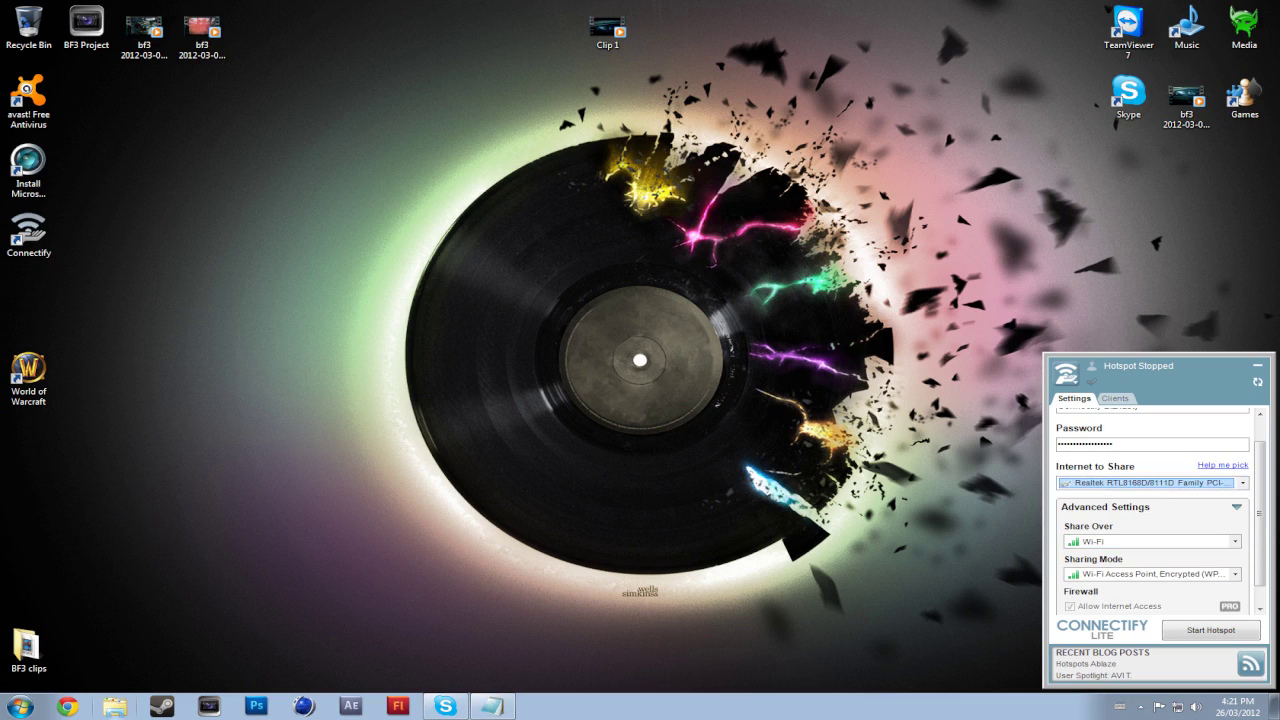
scroll(1152, 510, "up", 1)
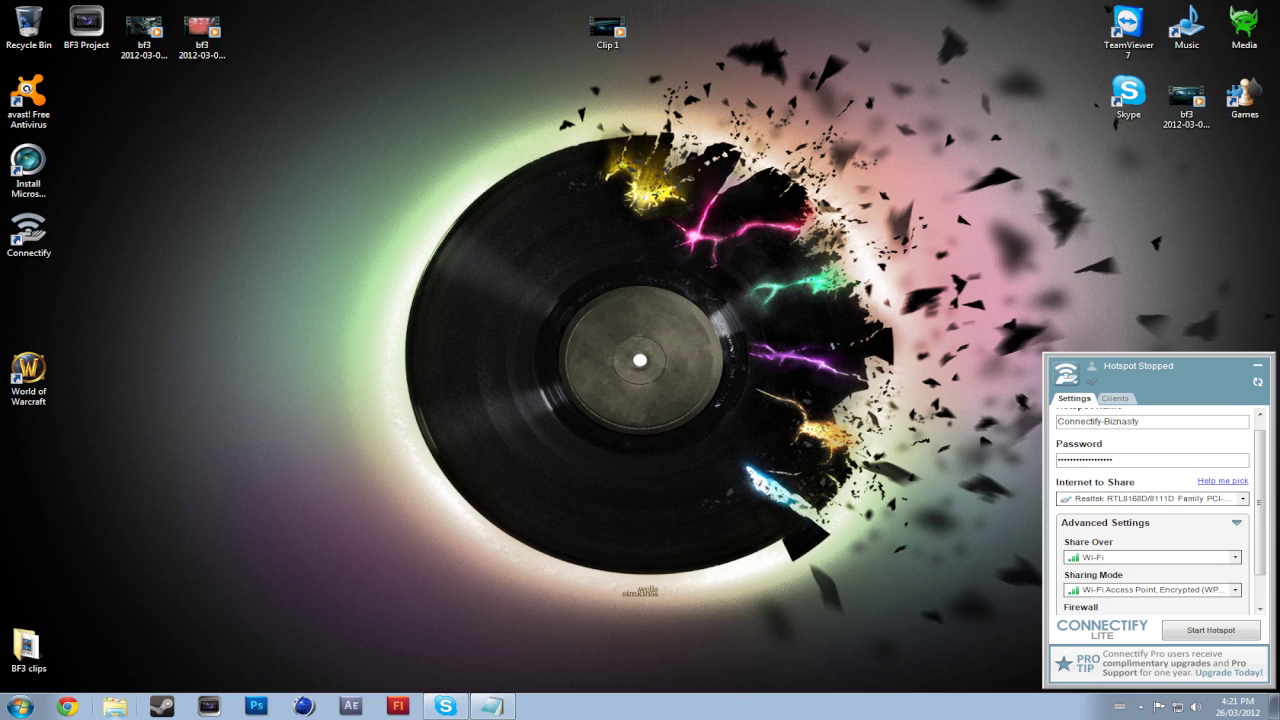
left_click(1150, 498)
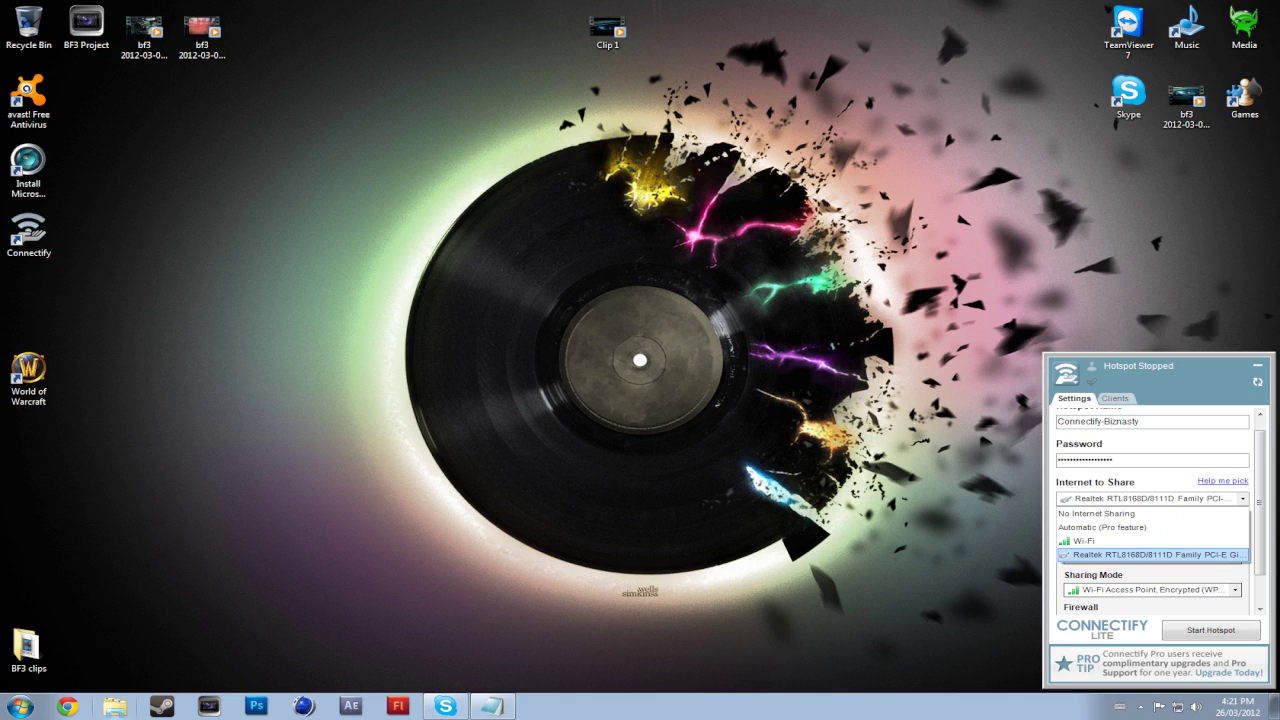
key("Escape")
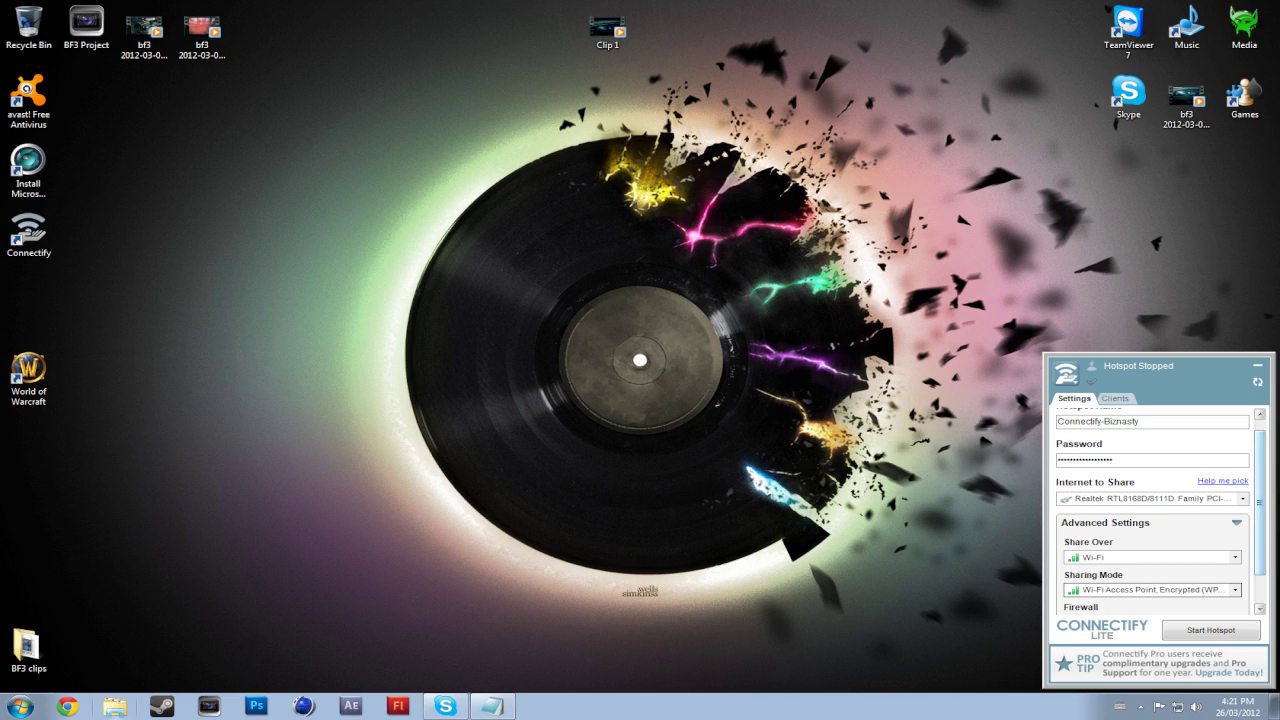
scroll(1150, 510, "down", 1)
left_click(1150, 531)
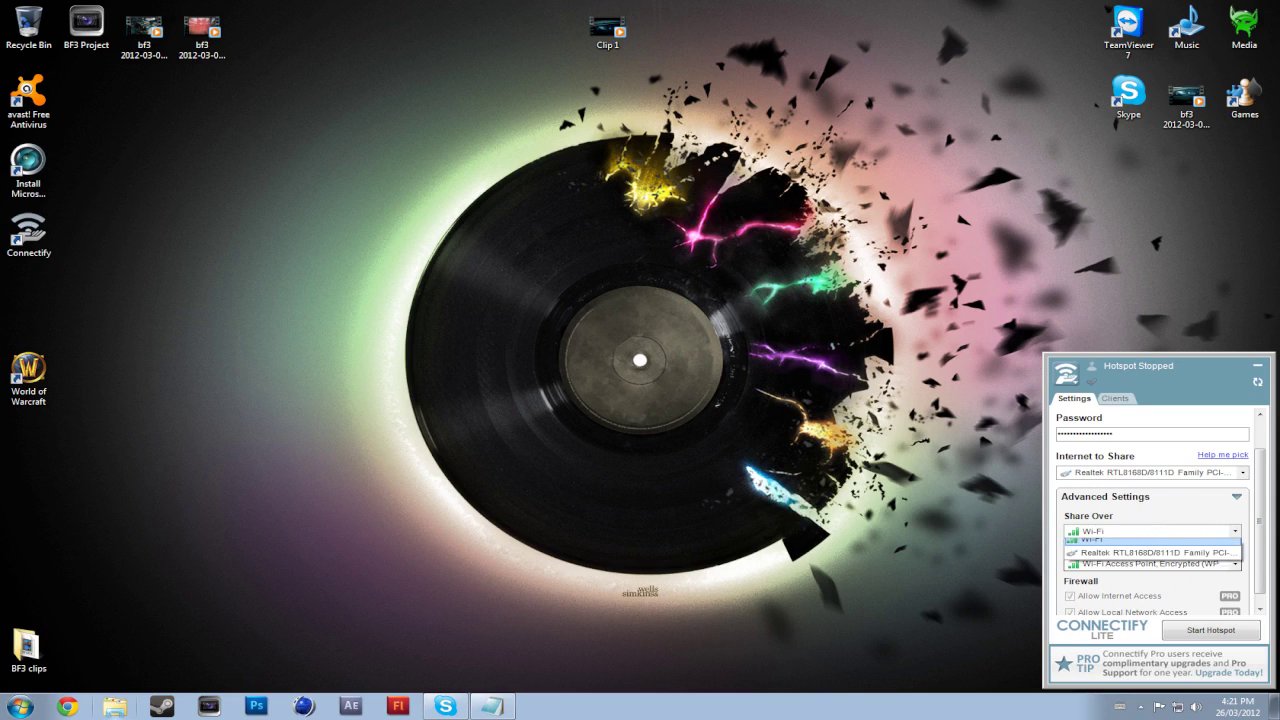
left_click(1150, 547)
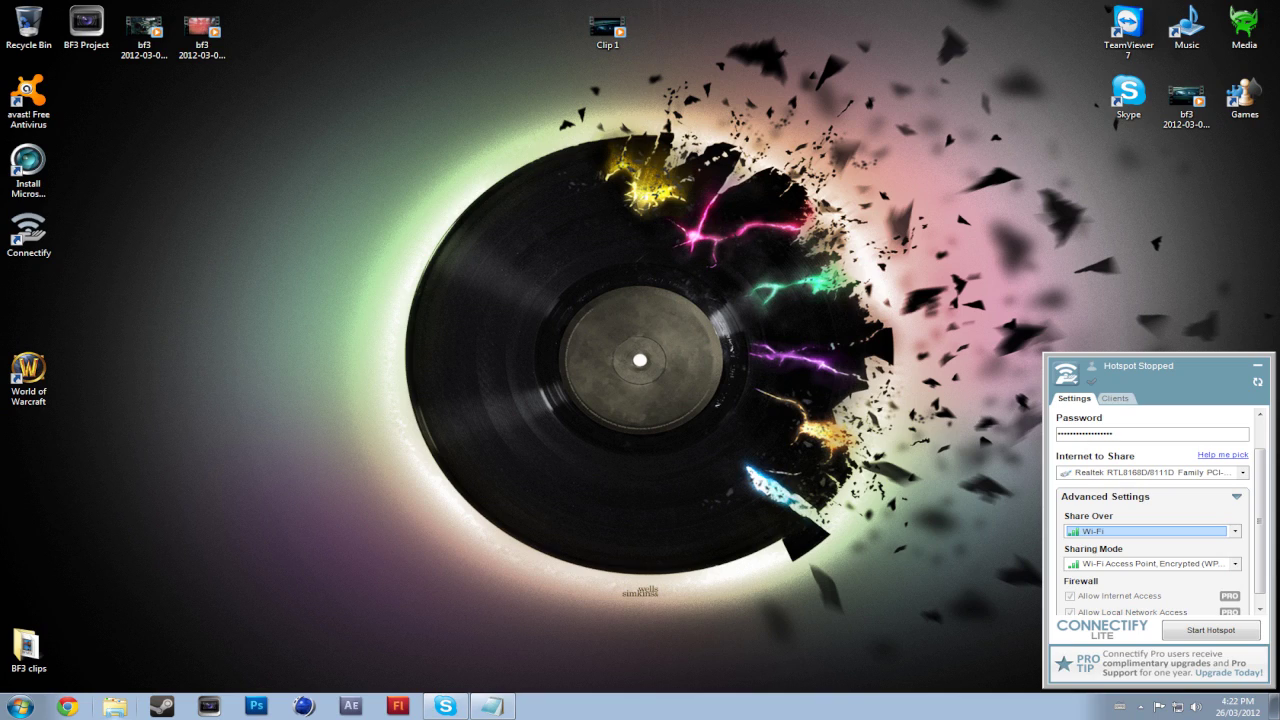
left_click(1150, 563)
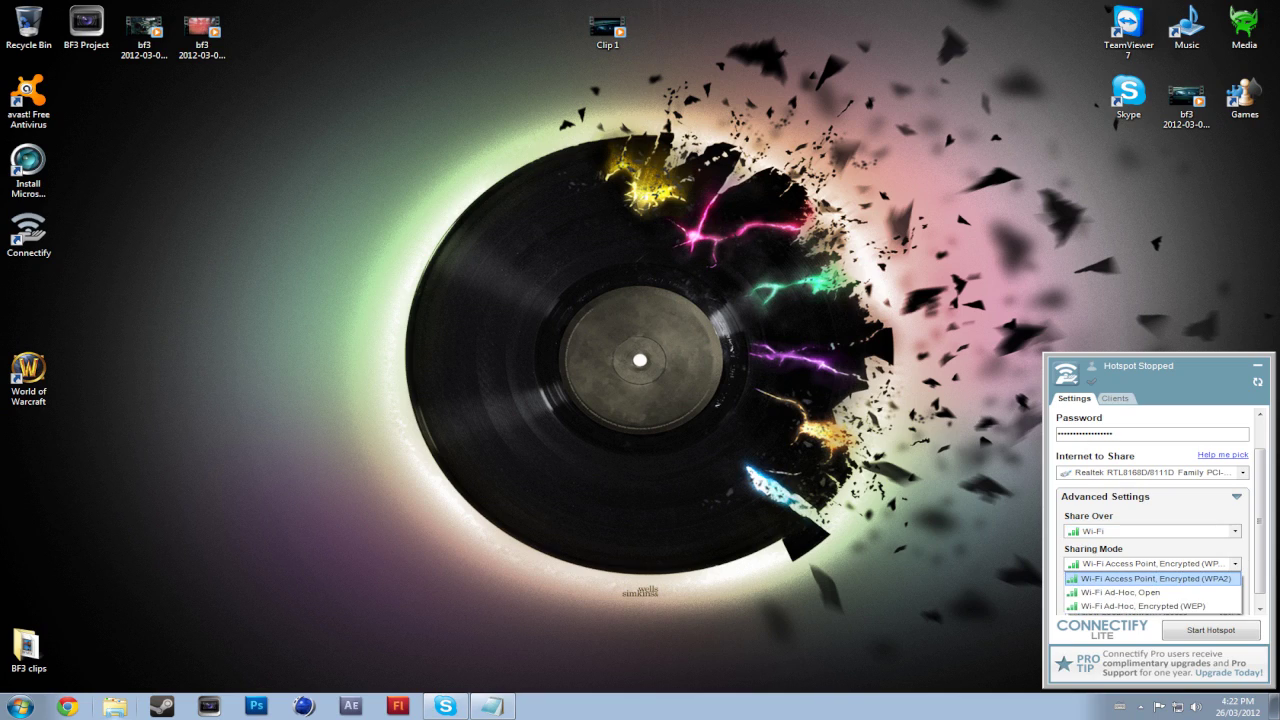
key("Return")
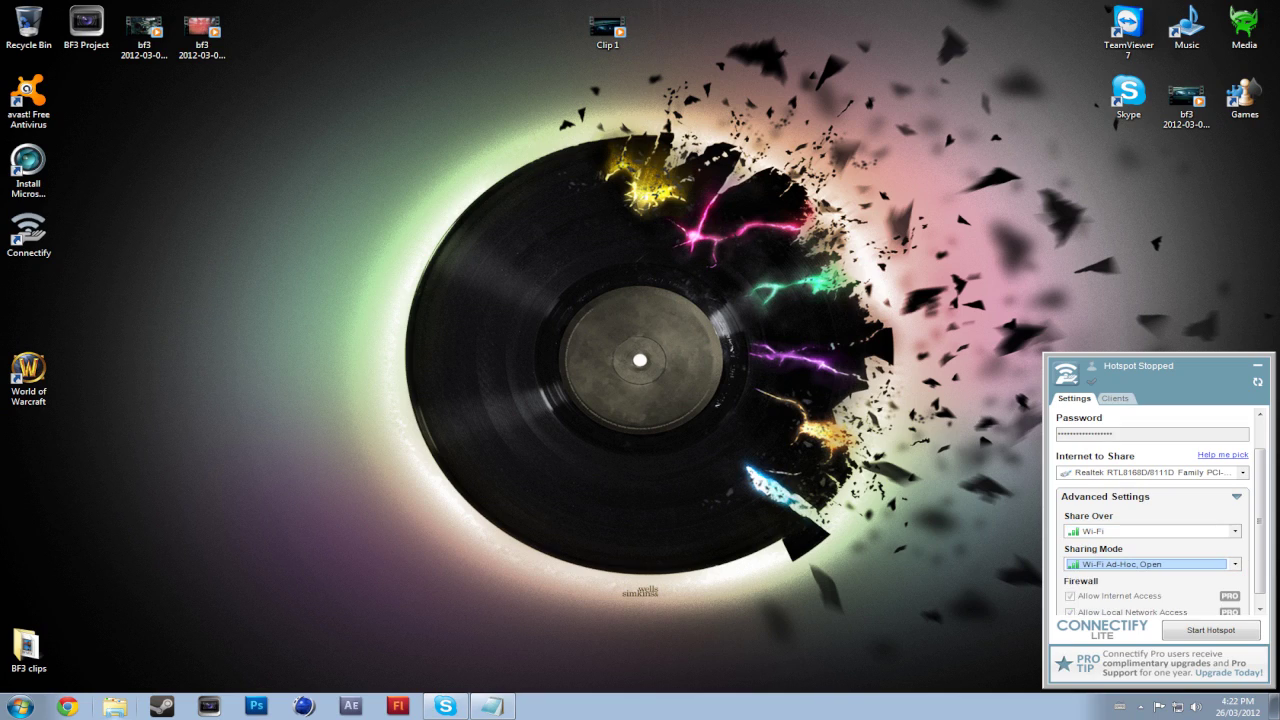
left_click(1150, 563)
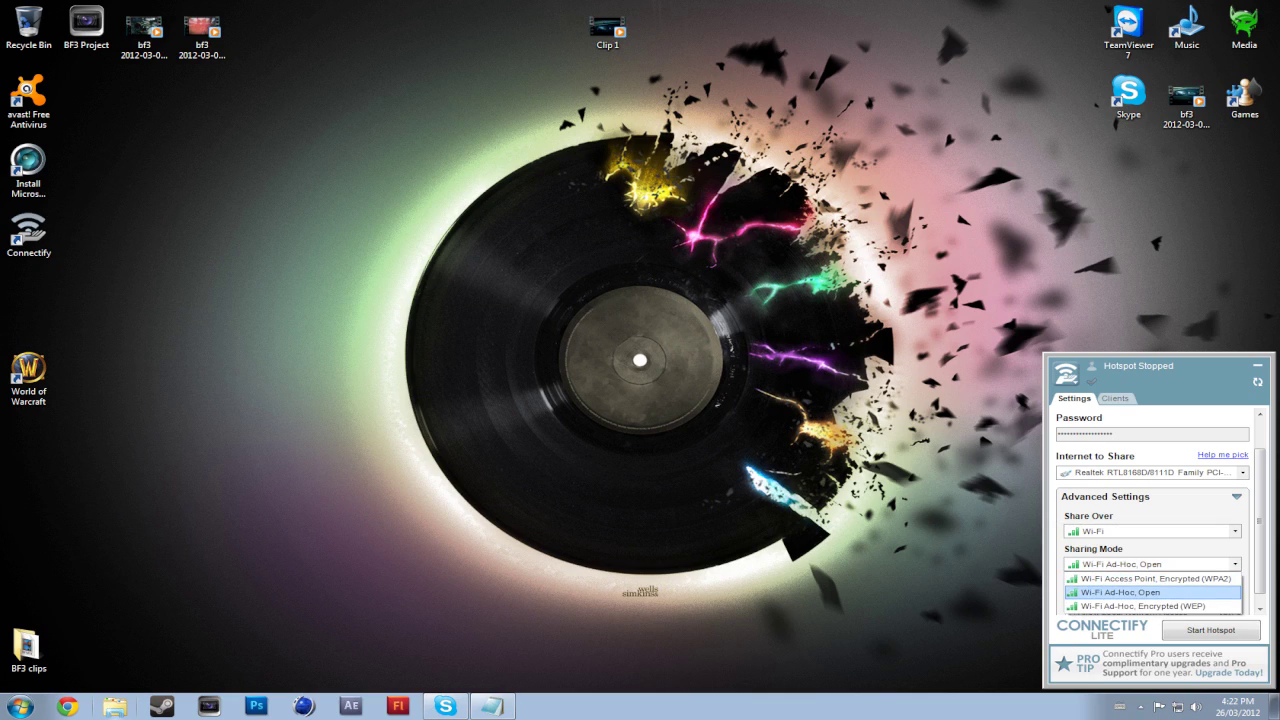
left_click(1150, 575)
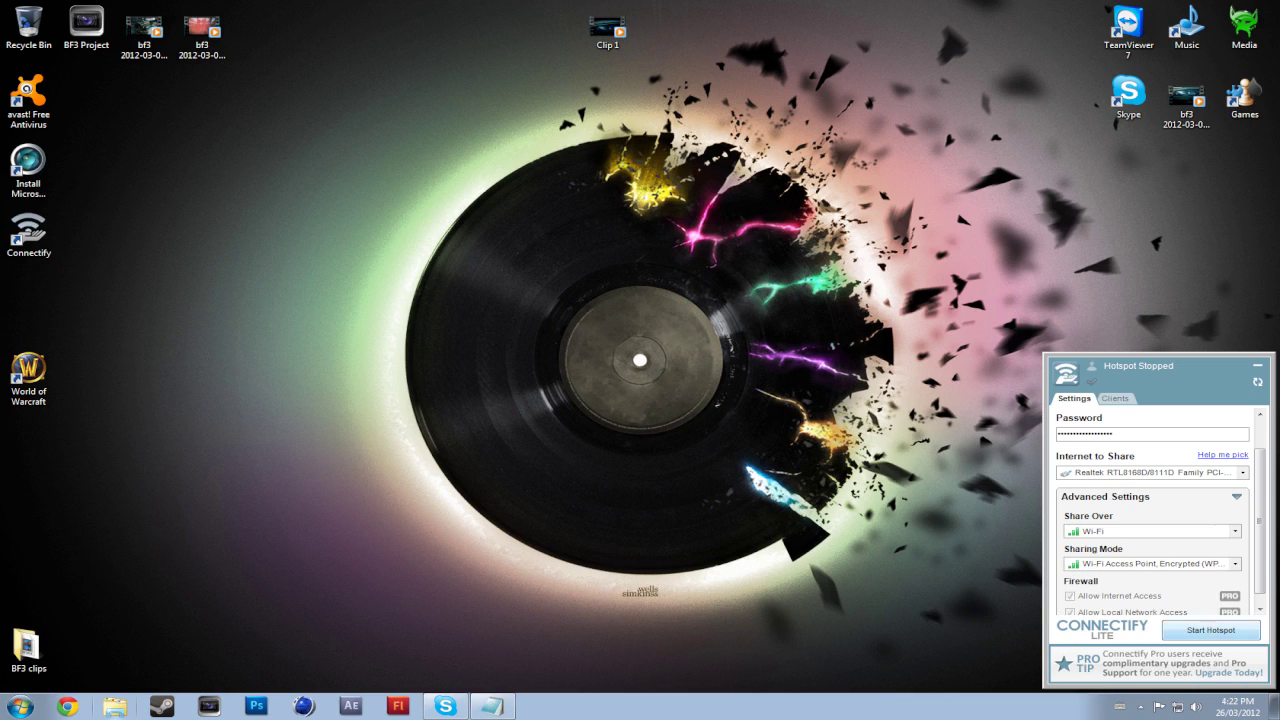
left_click(1210, 630)
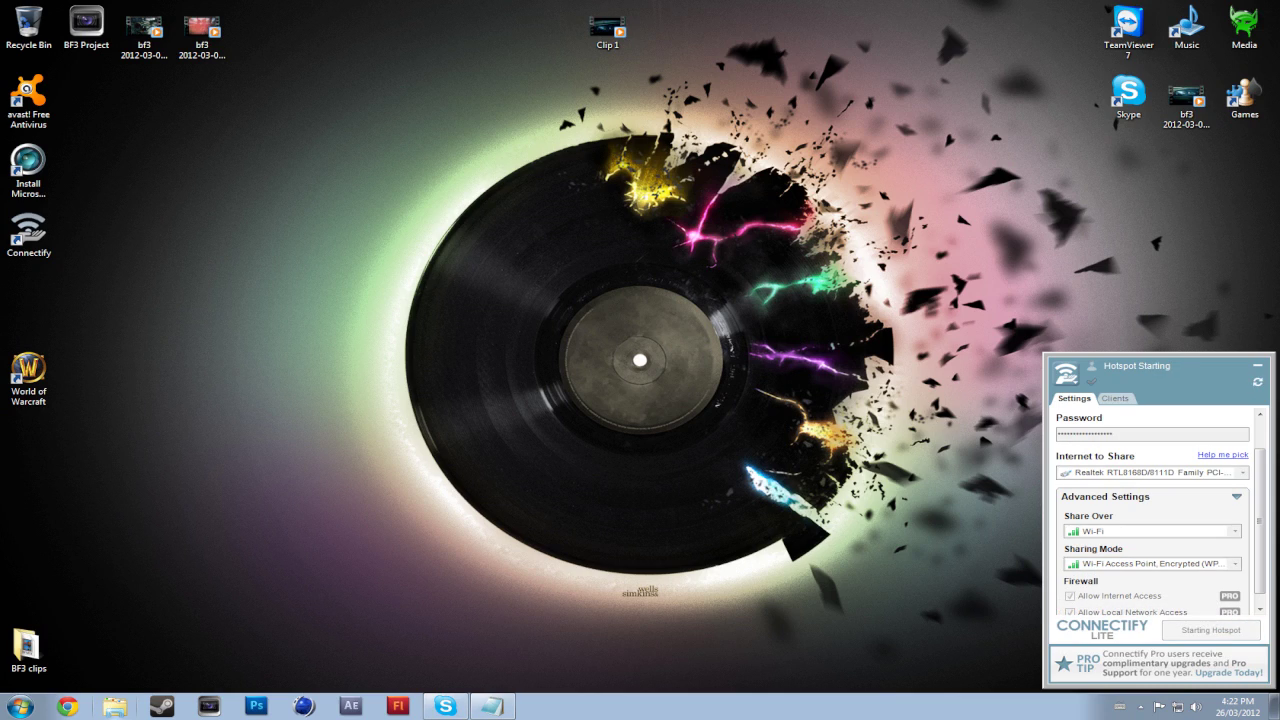